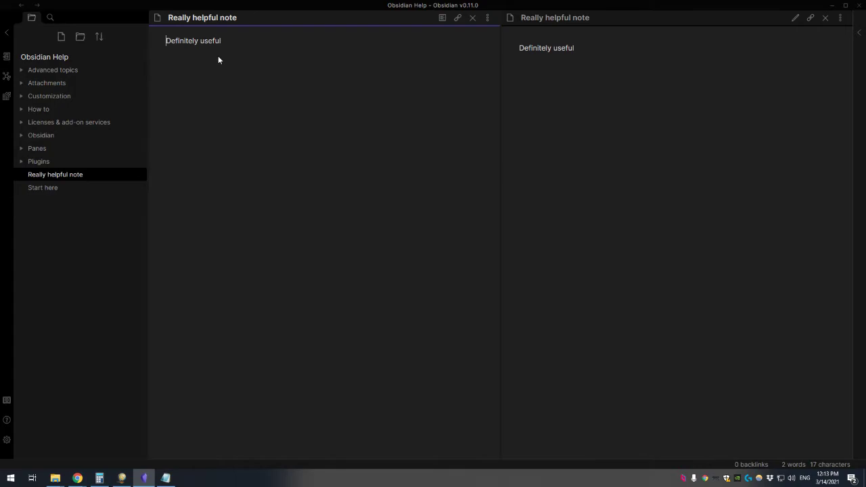
- Open the Duplicate topic and place the caret inside the empty IFRAME src quotes
key(alt+Tab)
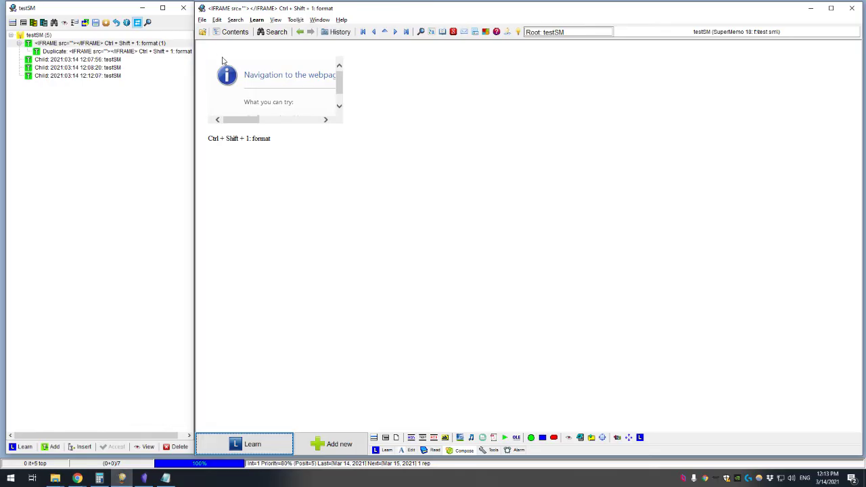
click(105, 52)
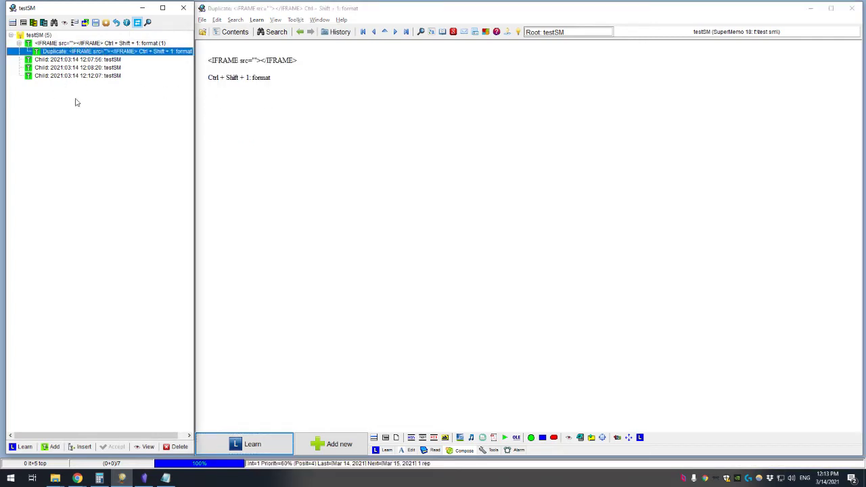
click(278, 79)
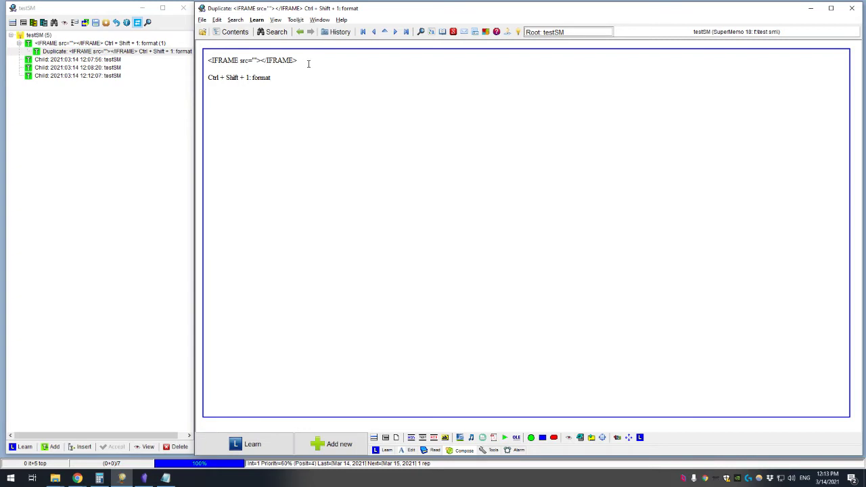
drag(308, 63, 210, 61)
key(Left)
- Copy the obsidian:// URL of Really helpful note from Obsidian's pane options menu
click(143, 478)
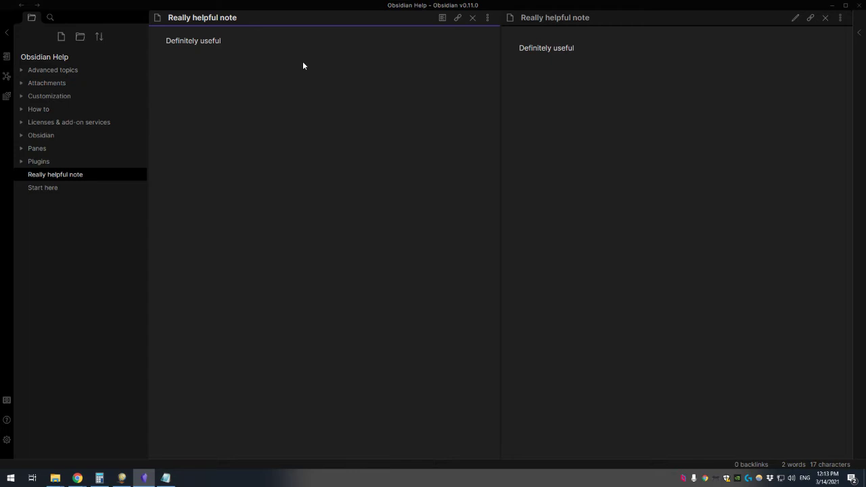
click(487, 18)
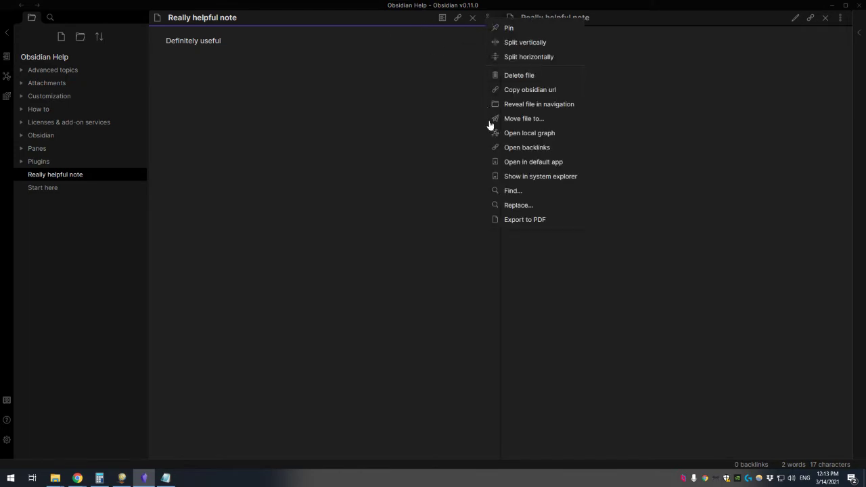
click(526, 92)
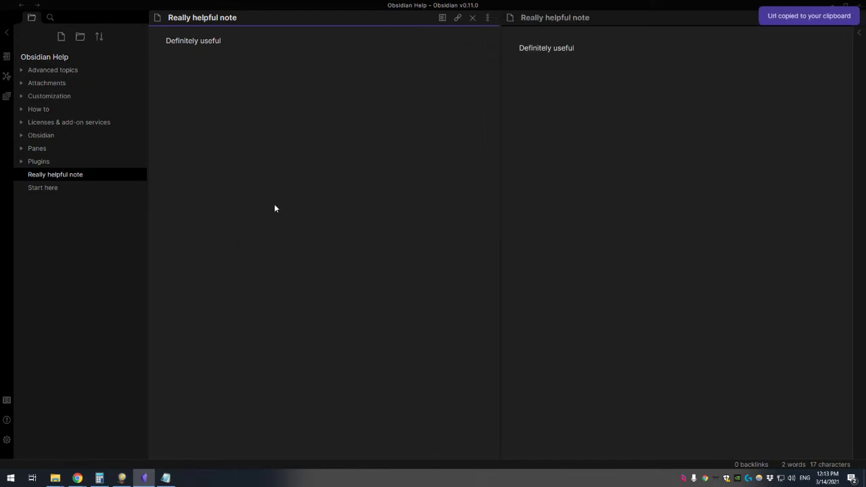
- Paste Really helpful note's obsidian link into src and convert the IFRAME line with Ctrl+Shift+1
click(144, 477)
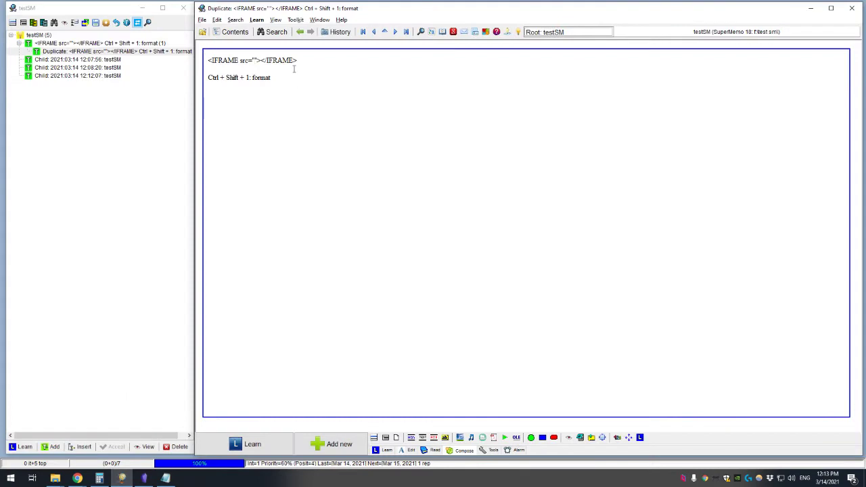
text(obsidian://open?vault=Obsidian%20Help&file=Really%20helpful%20note)
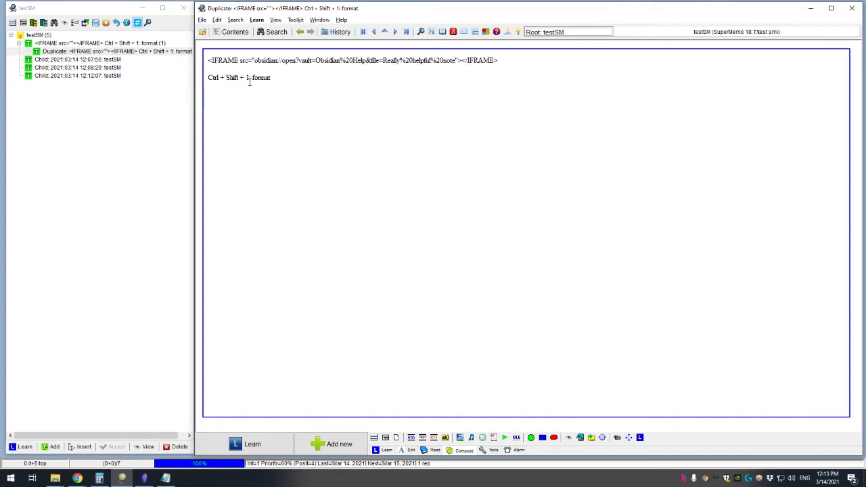
drag(251, 77, 208, 78)
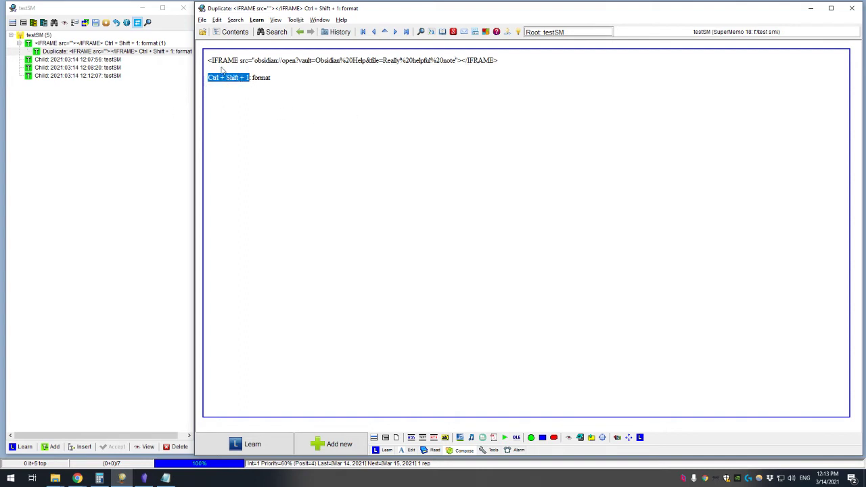
drag(510, 61, 208, 60)
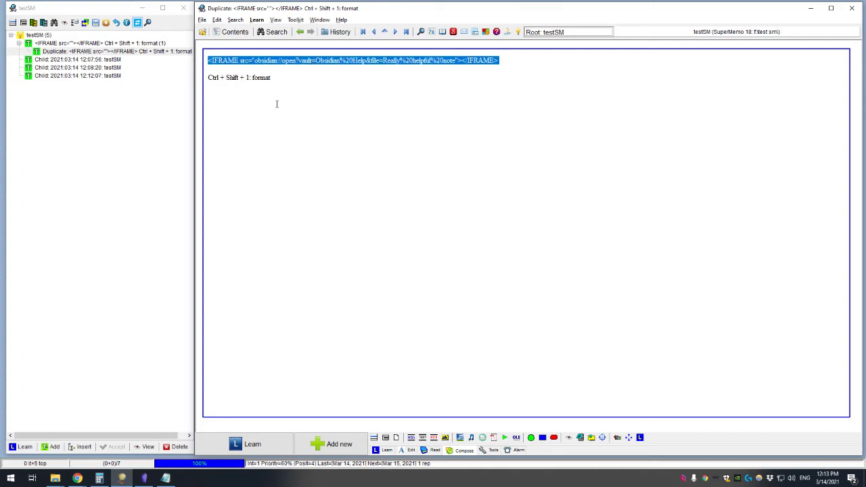
key(ctrl+shift+1)
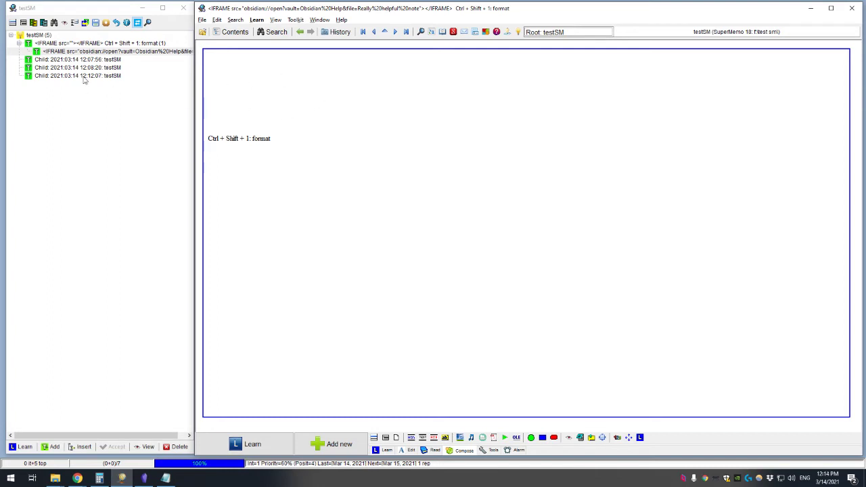
- Add an empty child topic, open the IFRAME topic to launch Obsidian, then open Start here
key(alt+n)
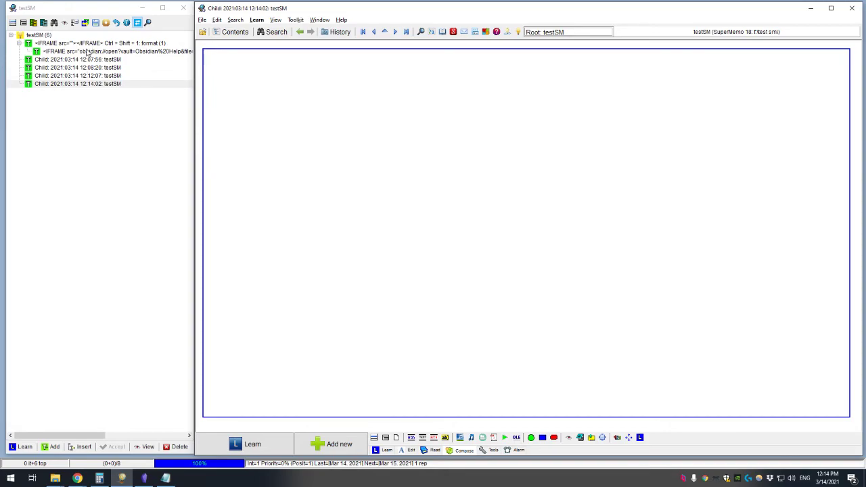
click(87, 50)
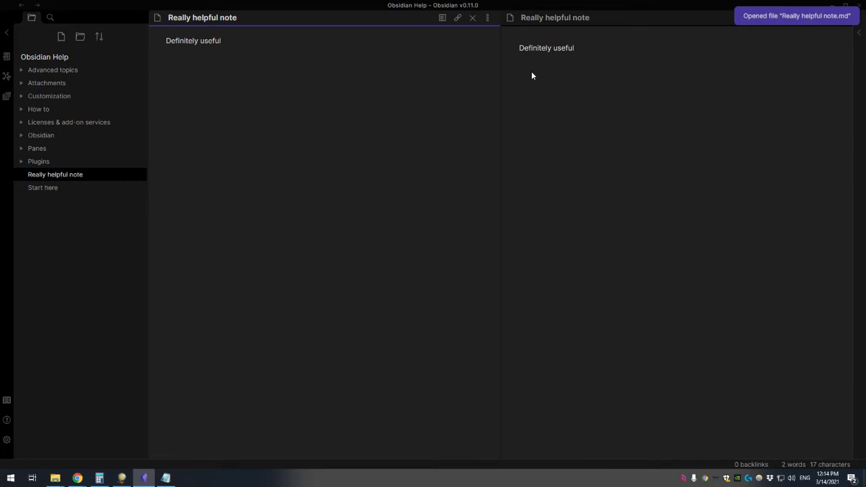
click(769, 16)
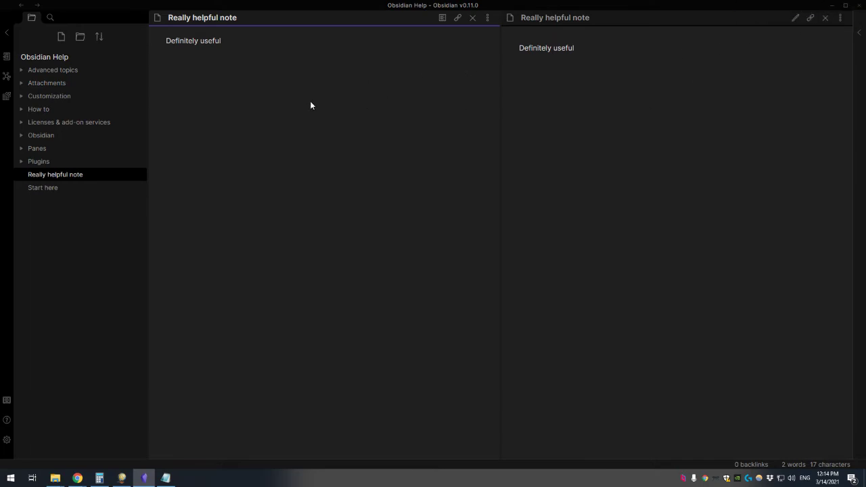
click(45, 187)
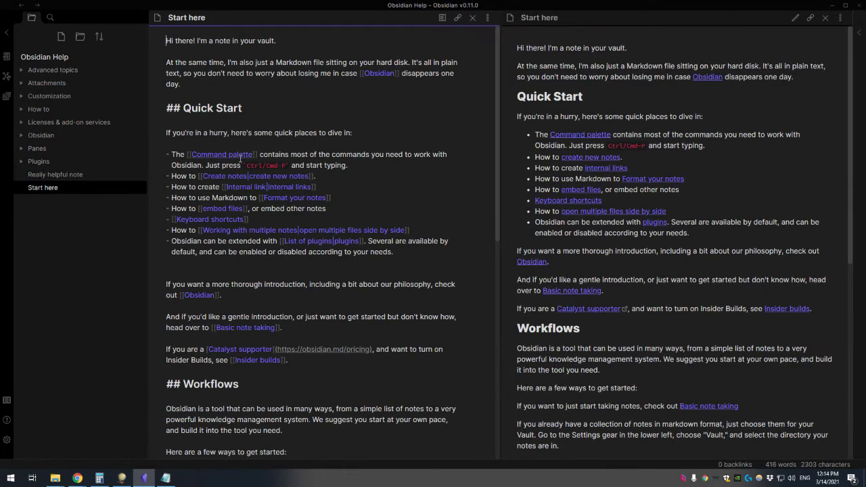
- Reopen the IFRAME topic from the SuperMemo tree to test the Obsidian link again
key(alt+Tab)
click(69, 89)
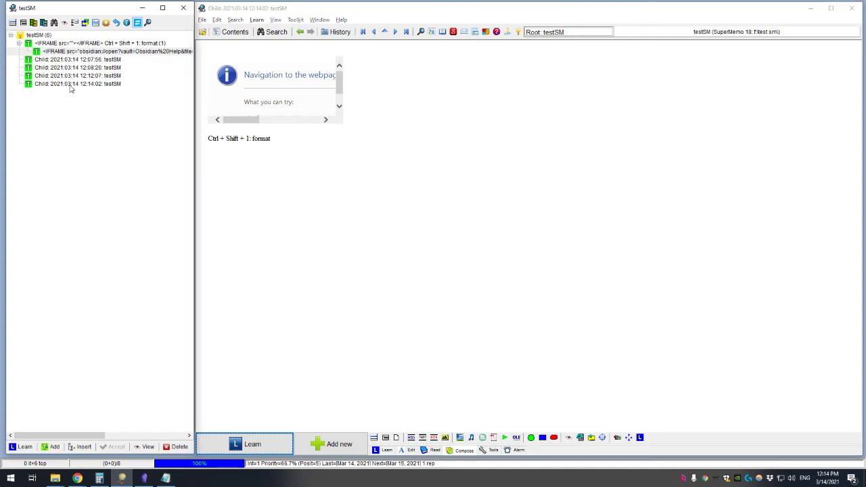
click(79, 52)
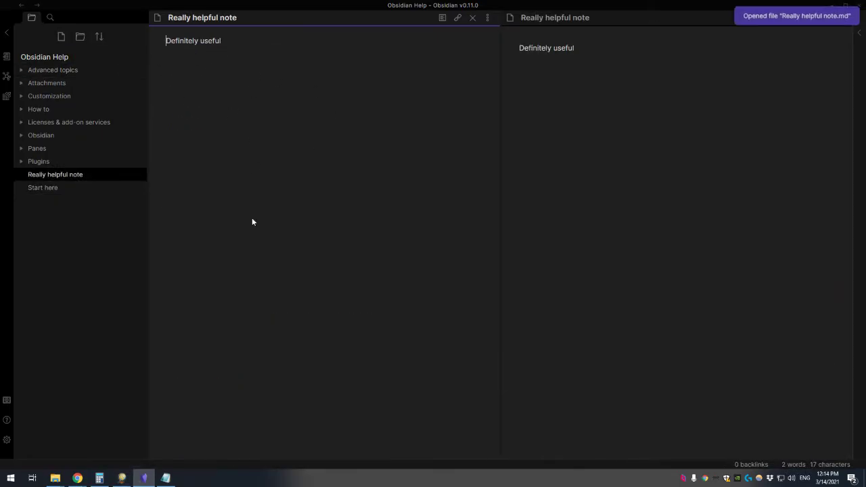
click(146, 478)
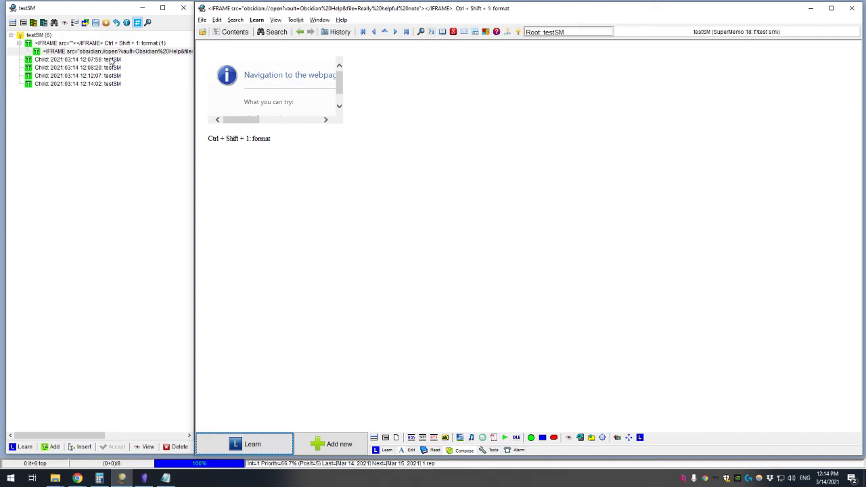
- Look over the timestamped child topics, including 12:07:56, then bring Chrome's Google page forward
click(111, 61)
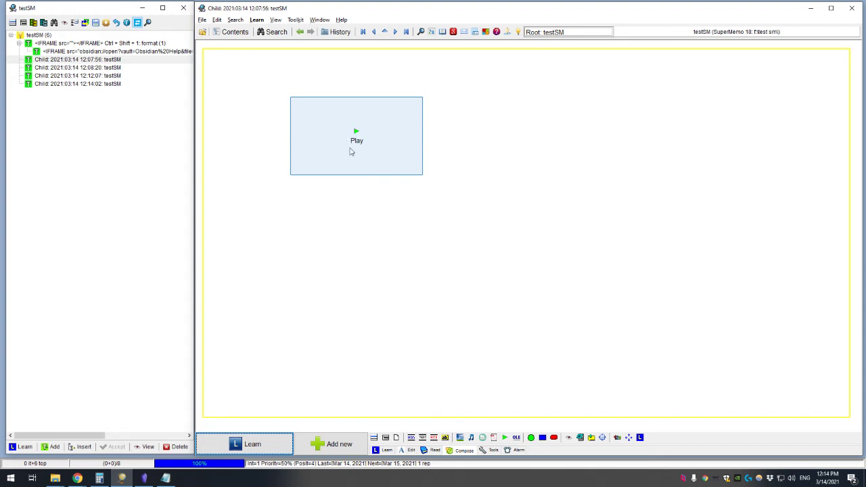
click(79, 84)
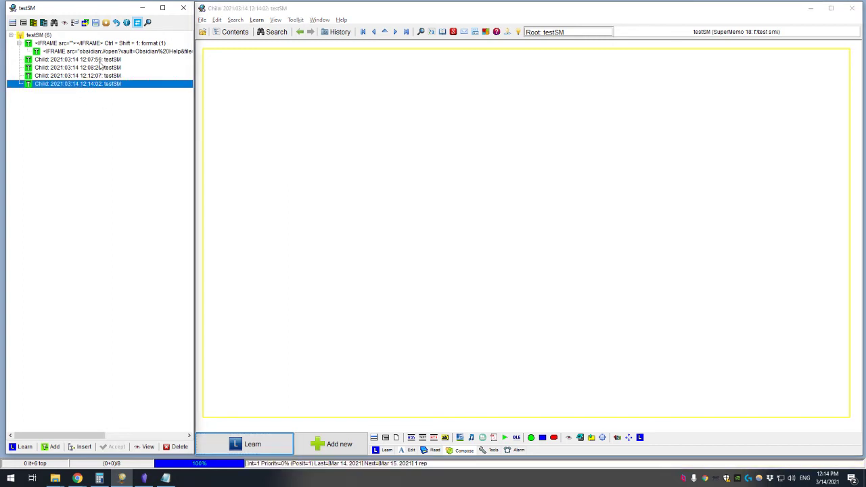
right_click(99, 60)
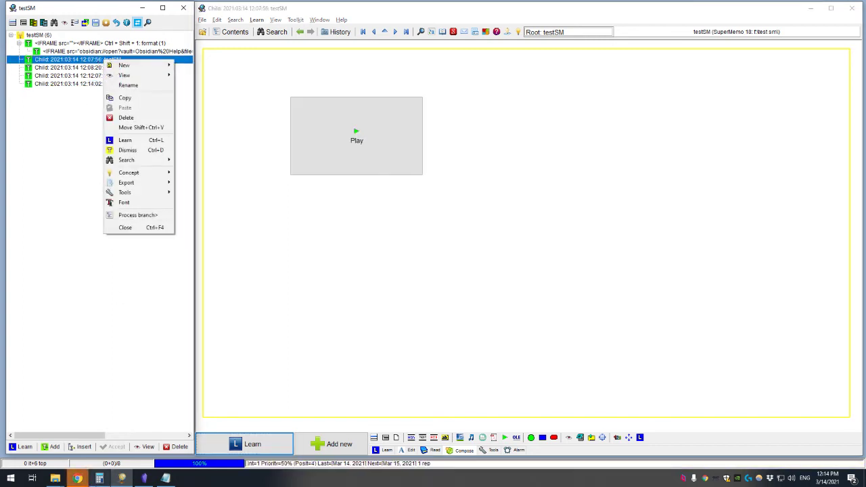
click(77, 478)
click(105, 449)
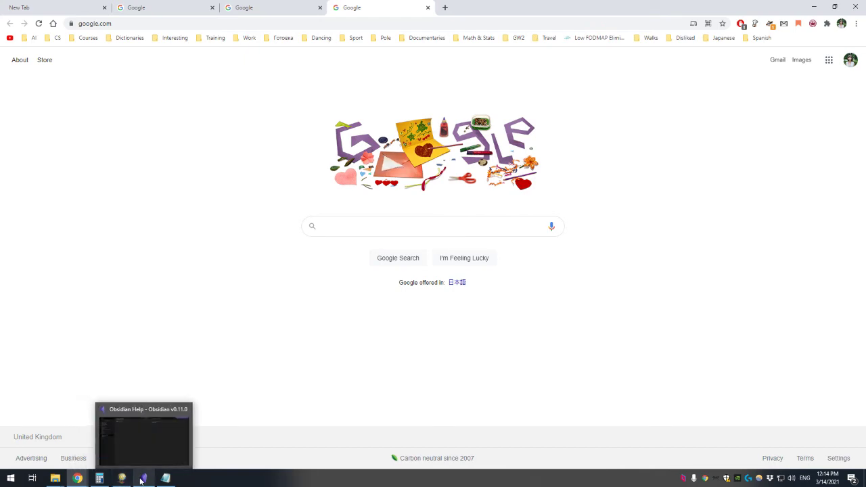
- Add a new child topic with a Script component, keeping the default script name
click(140, 480)
click(121, 478)
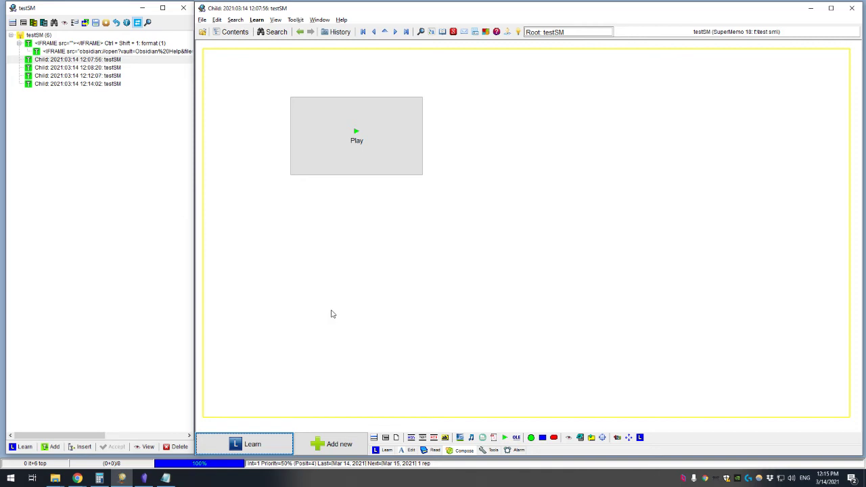
key(alt+n)
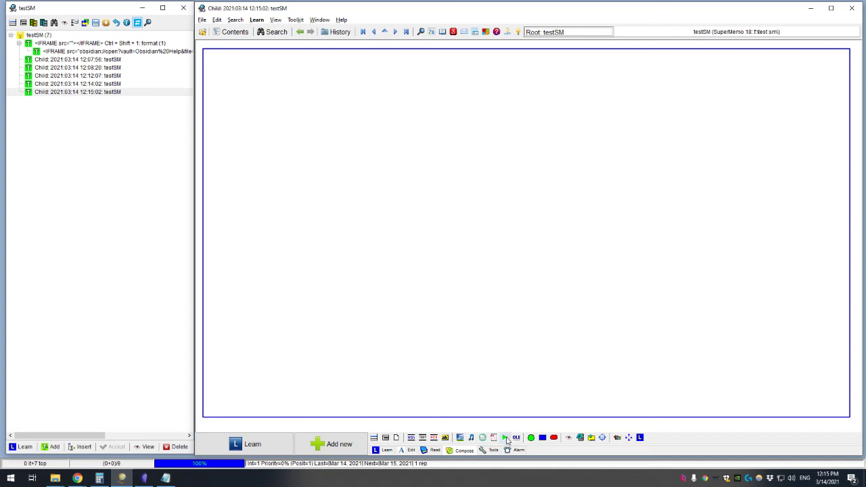
click(505, 439)
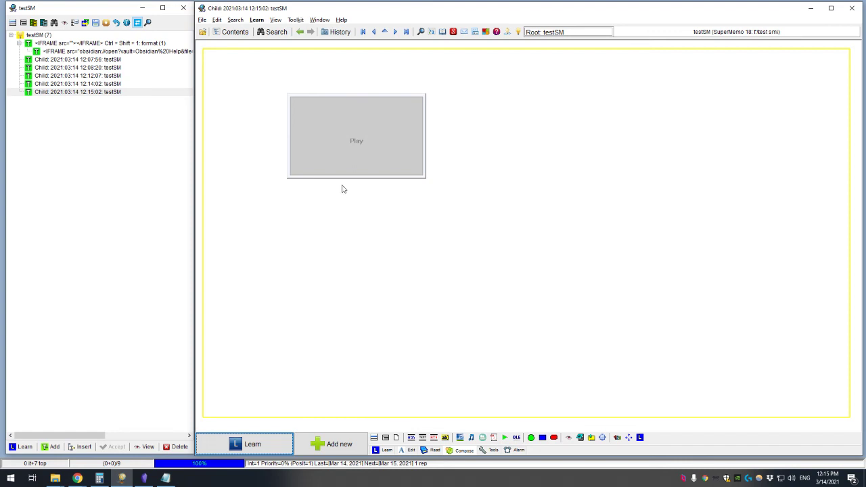
click(359, 142)
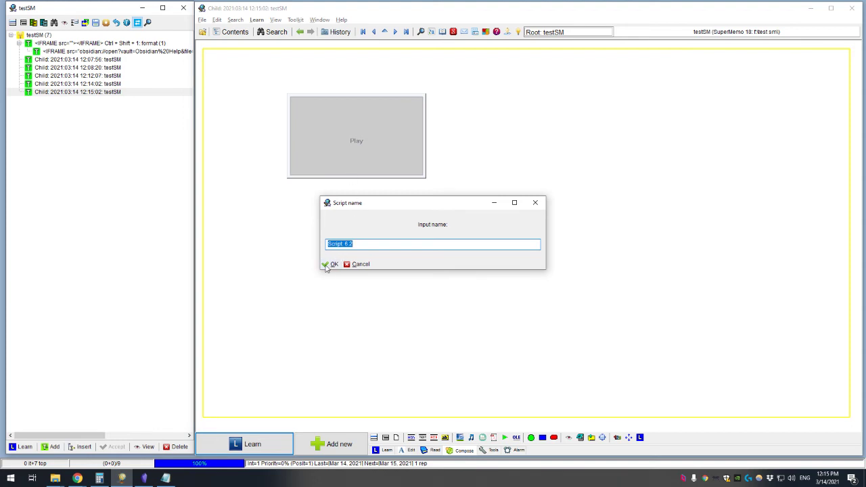
click(330, 264)
text(url)
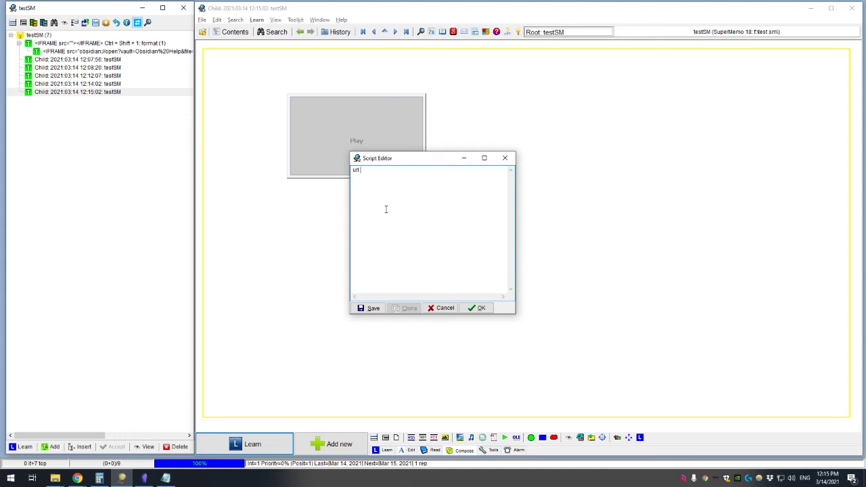
- Make a new Untitled note with body 'new note' and copy its obsidian URL
click(144, 478)
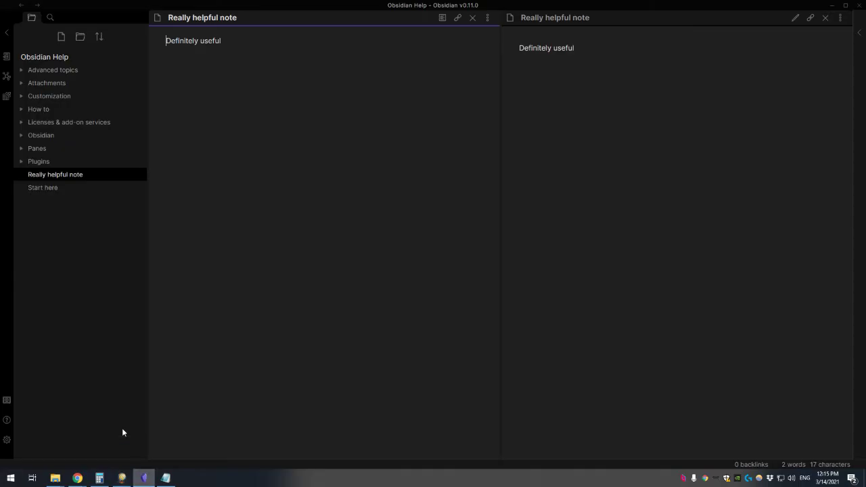
click(62, 37)
key(Return)
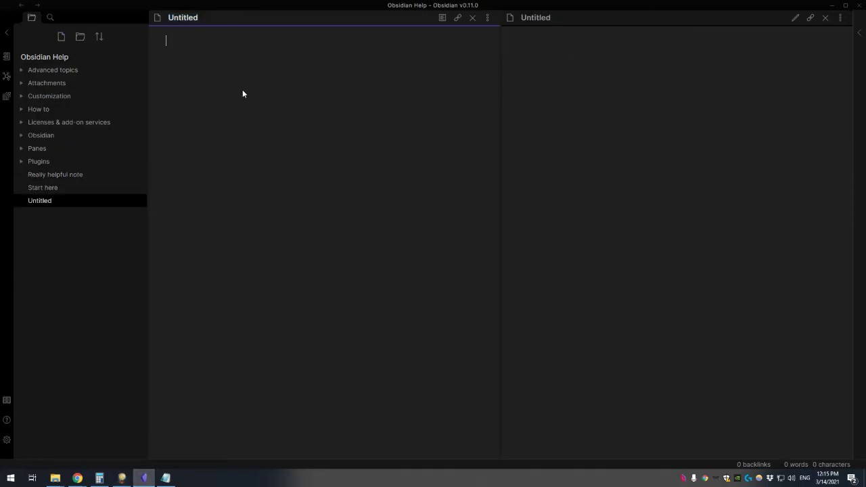
text(new note)
click(487, 17)
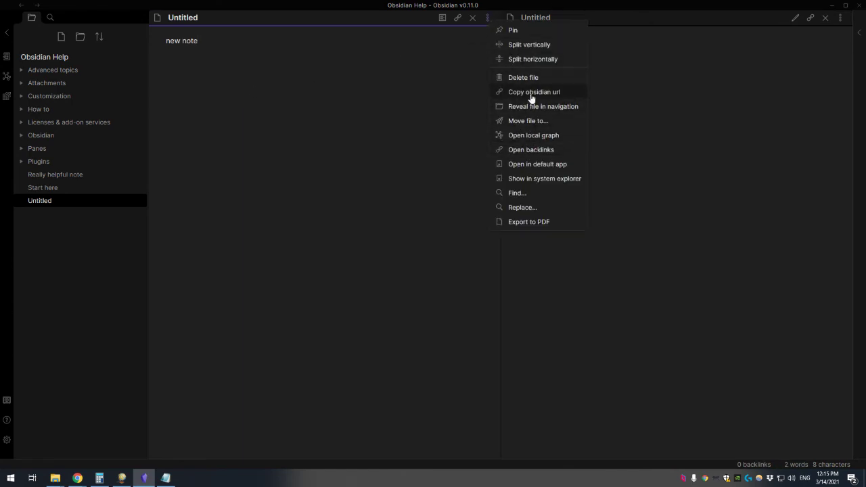
click(531, 95)
- Paste the Untitled note's obsidian URL after 'url' in the Play script, save, and add another child
click(122, 478)
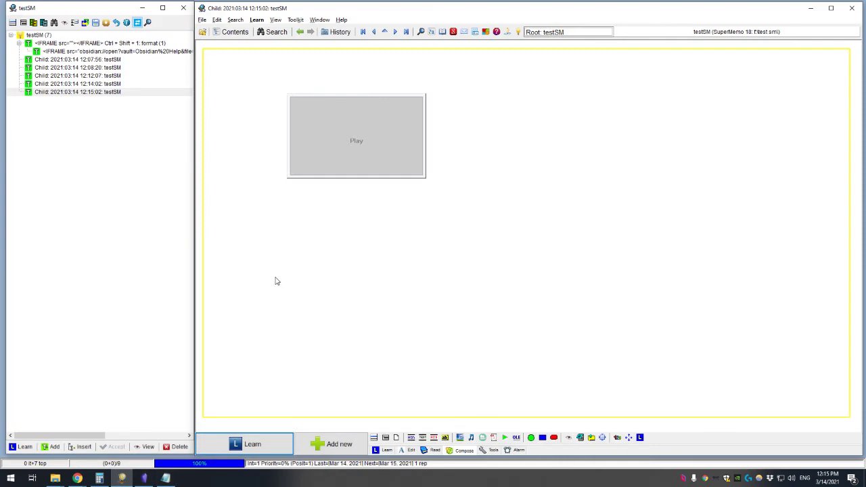
double_click(352, 148)
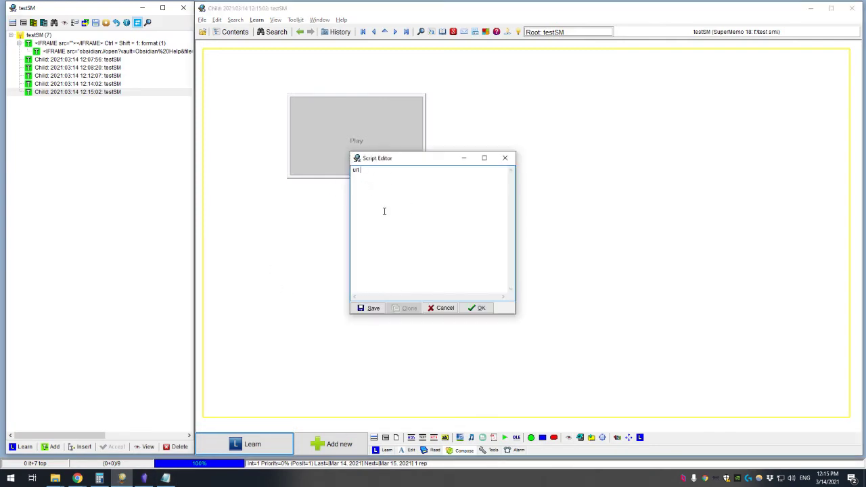
text(obsidian://open?vault=Obsidian%20Help&file=Untitled)
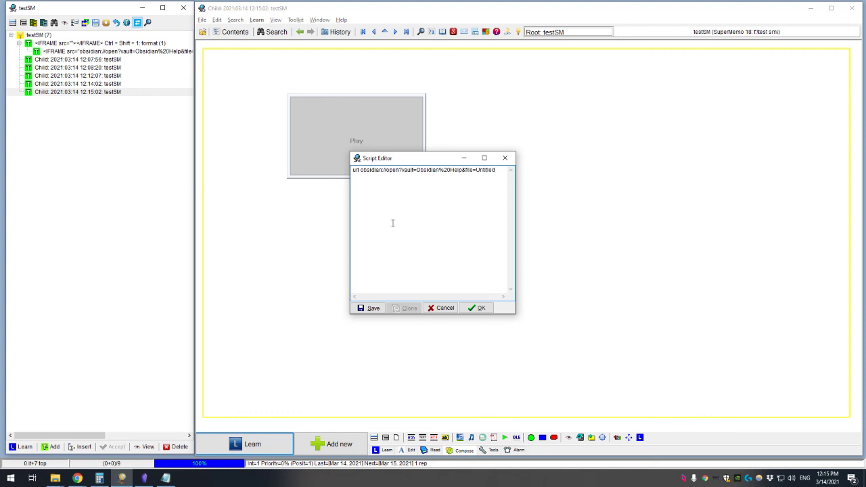
click(478, 308)
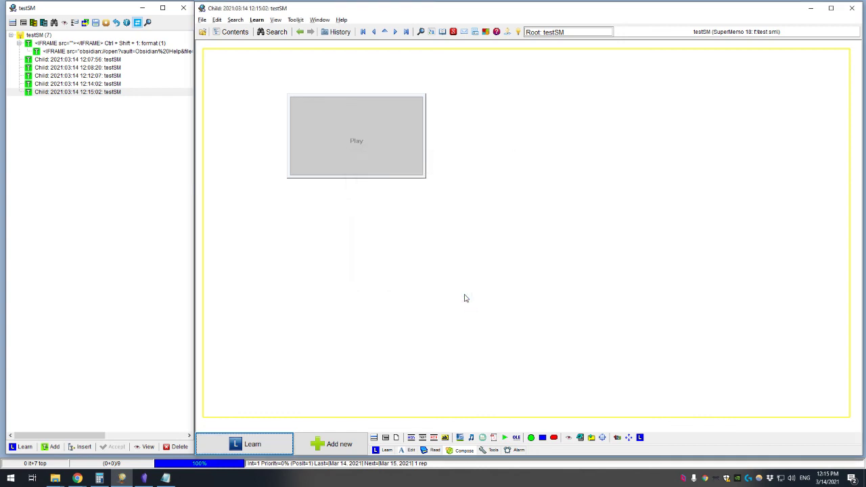
key(alt+n)
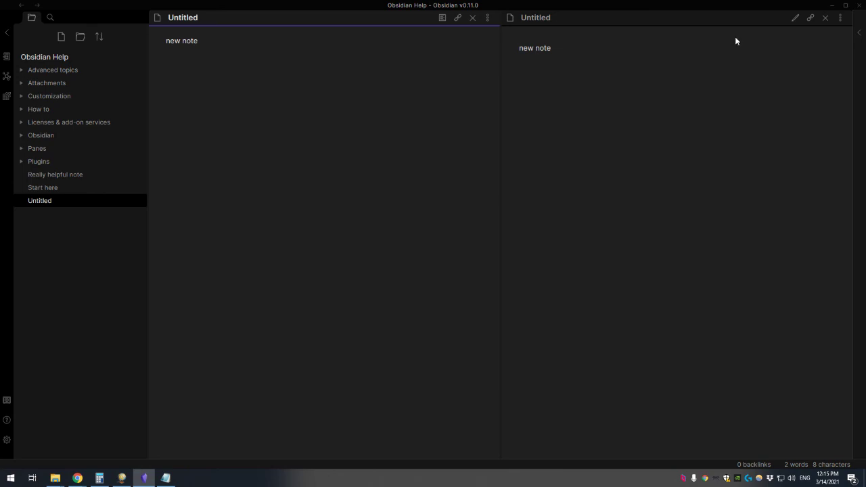
- Open the IFRAME obsidian:// topic so Obsidian shows Really helpful note, then return to SuperMemo
click(122, 478)
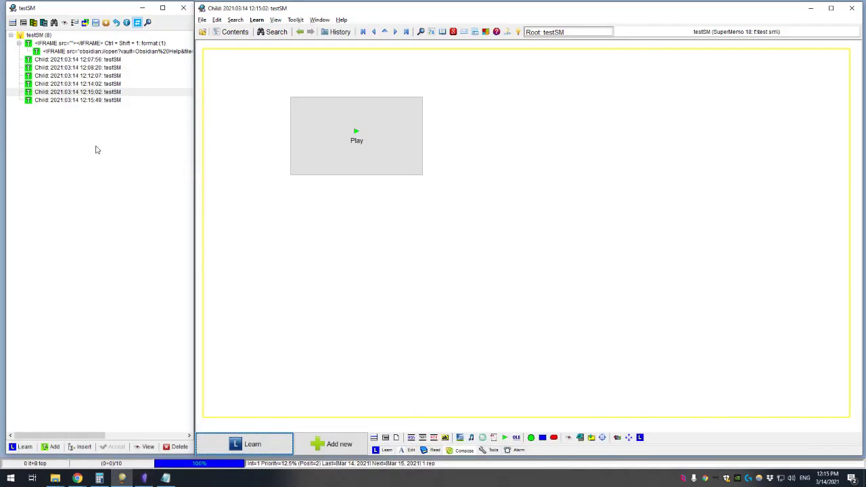
click(79, 52)
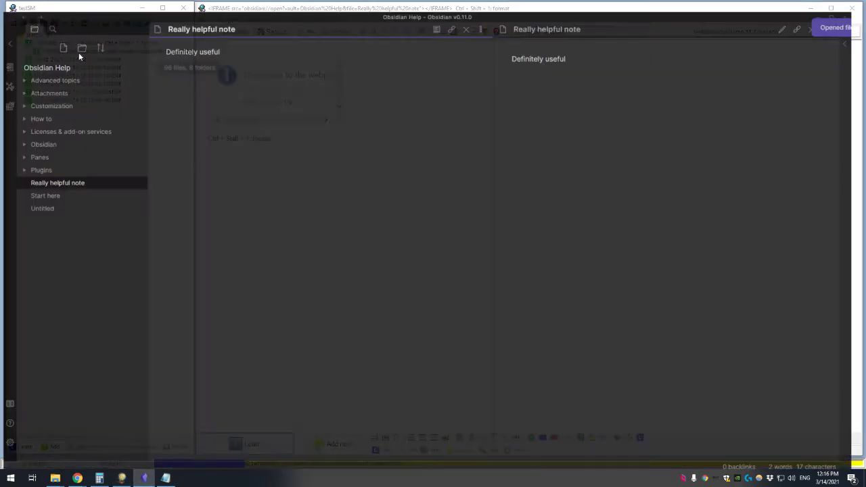
click(144, 478)
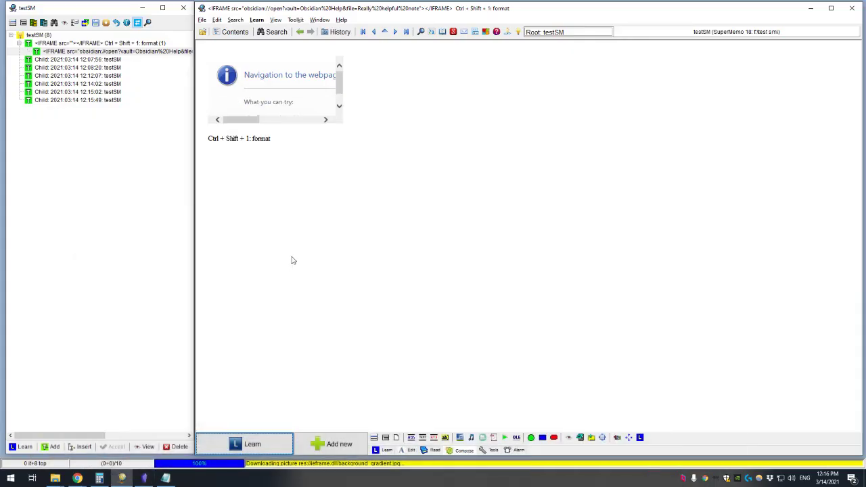